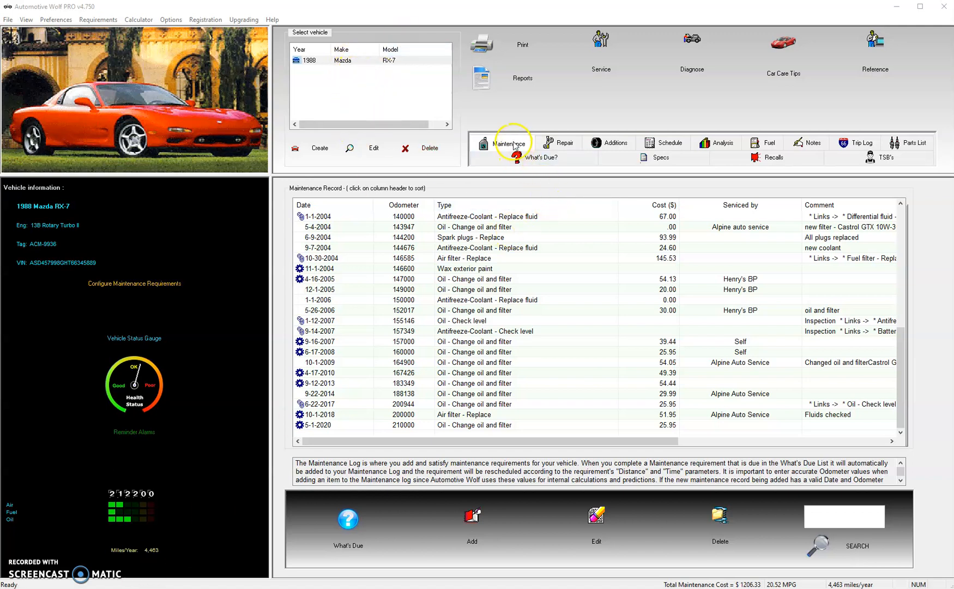
Review the scheduled maintenance reminders due for the 1988 Mazda RX-7 and close the reminder list
{"action": "left_click_drag", "start_coordinate": [906, 368], "coordinate": [891, 396]}
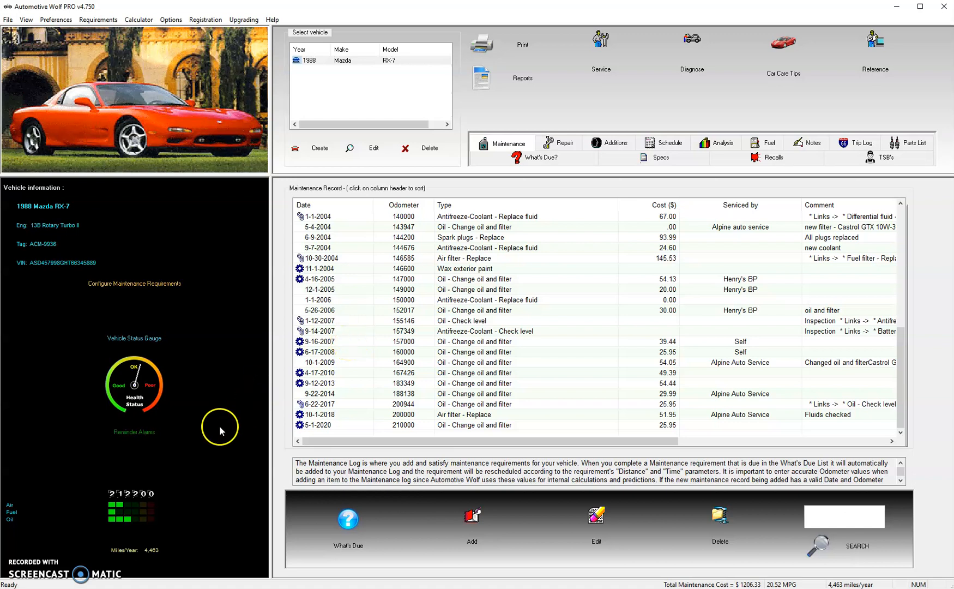
{"action": "left_click", "coordinate": [144, 432]}
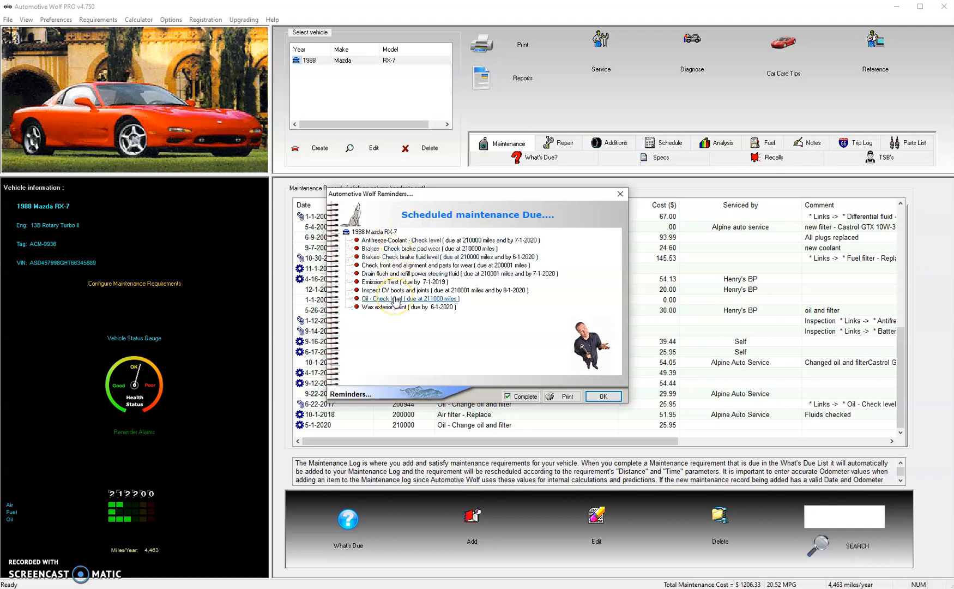
{"action": "left_click", "coordinate": [603, 398]}
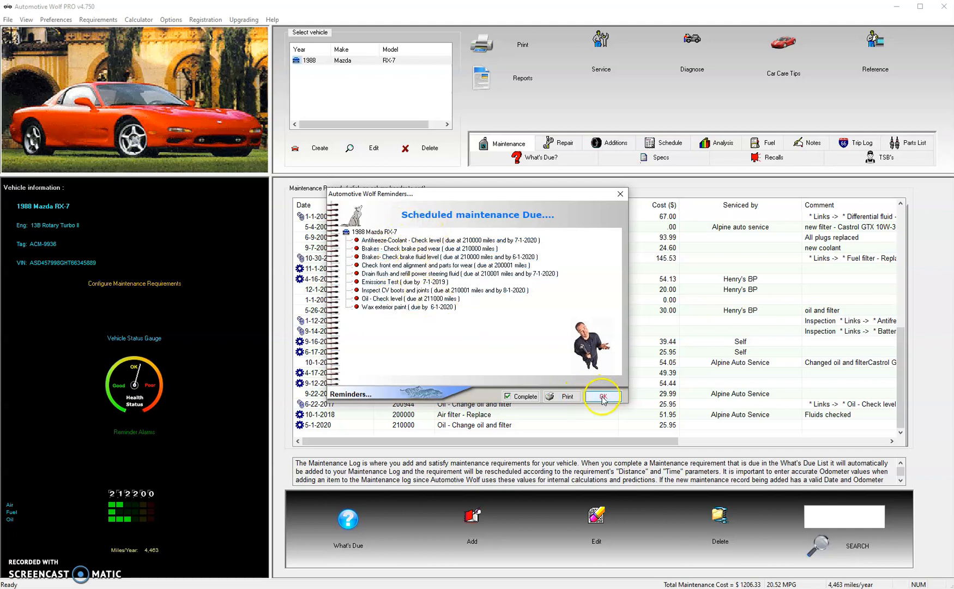
Edit the "Brakes - Check brake pad wear" requirement among the due items and confirm it with its reminder alarm enabled
{"action": "left_click", "coordinate": [564, 163]}
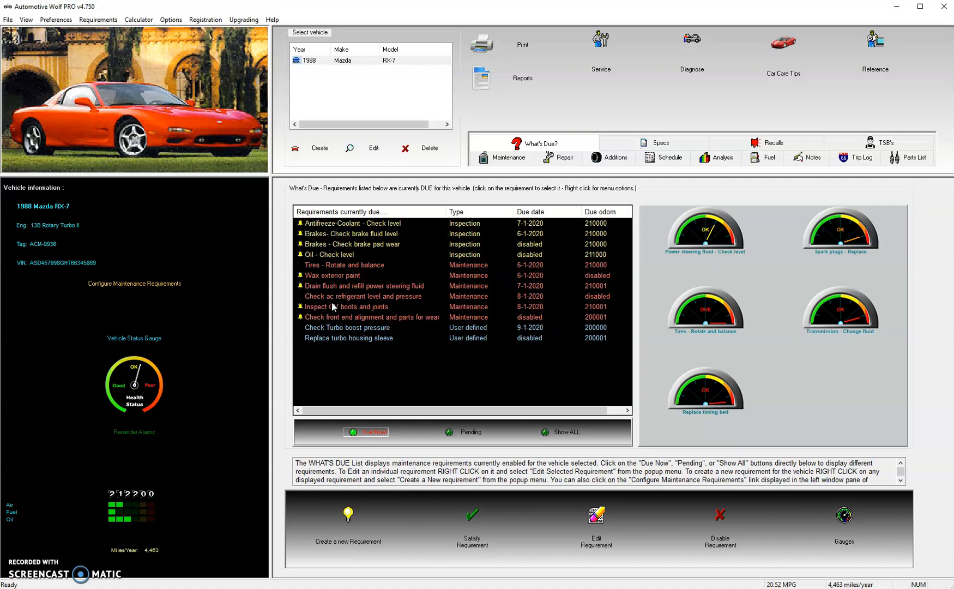
{"action": "left_click", "coordinate": [366, 244]}
{"action": "right_click", "coordinate": [367, 244]}
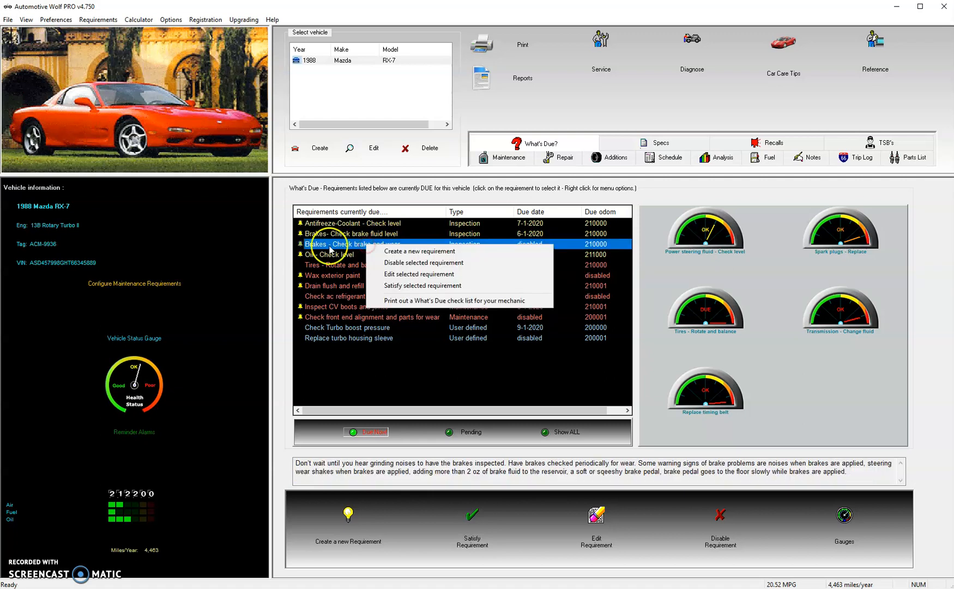
{"action": "left_click", "coordinate": [406, 274]}
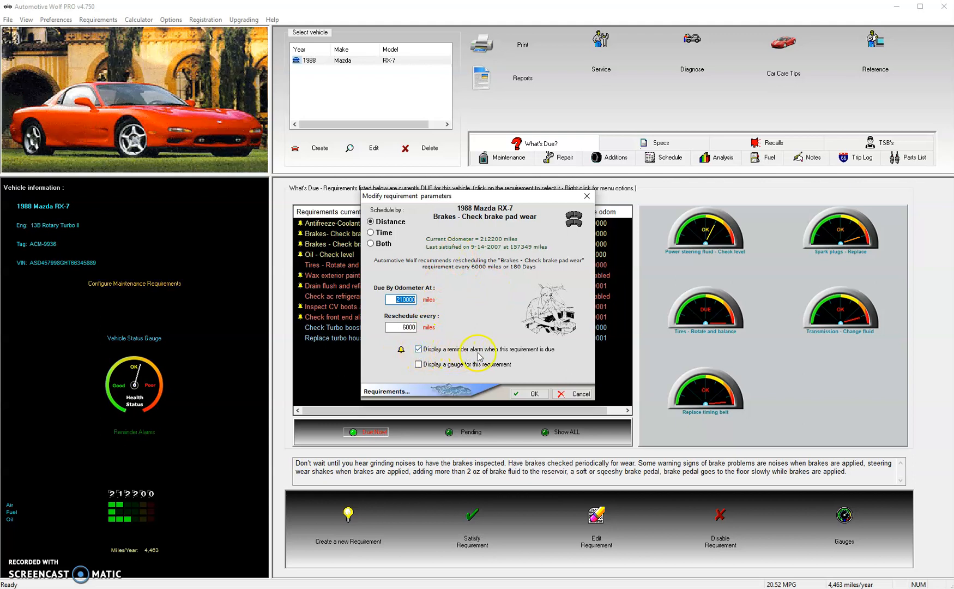
{"action": "left_click", "coordinate": [418, 350]}
{"action": "left_click", "coordinate": [419, 349]}
{"action": "left_click", "coordinate": [531, 393]}
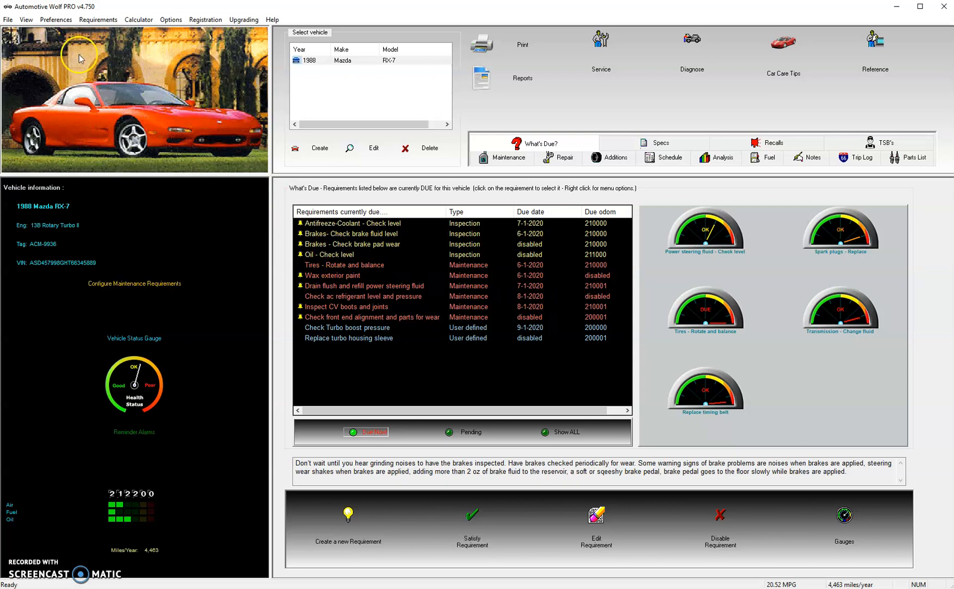
Enable email notification in the email server configuration and mark the server as requiring authentication
{"action": "left_click", "coordinate": [57, 21]}
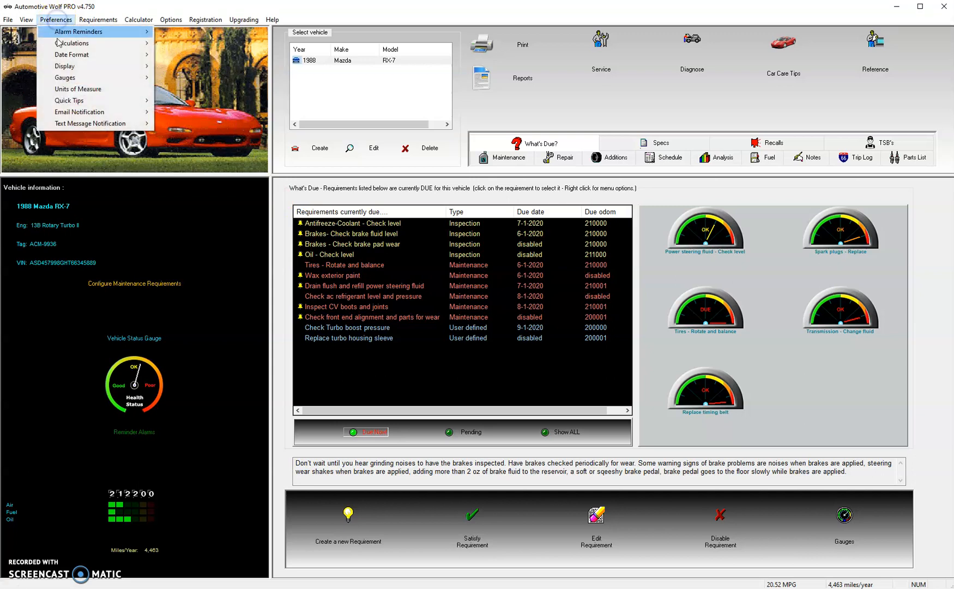
{"action": "mouse_move", "coordinate": [69, 116]}
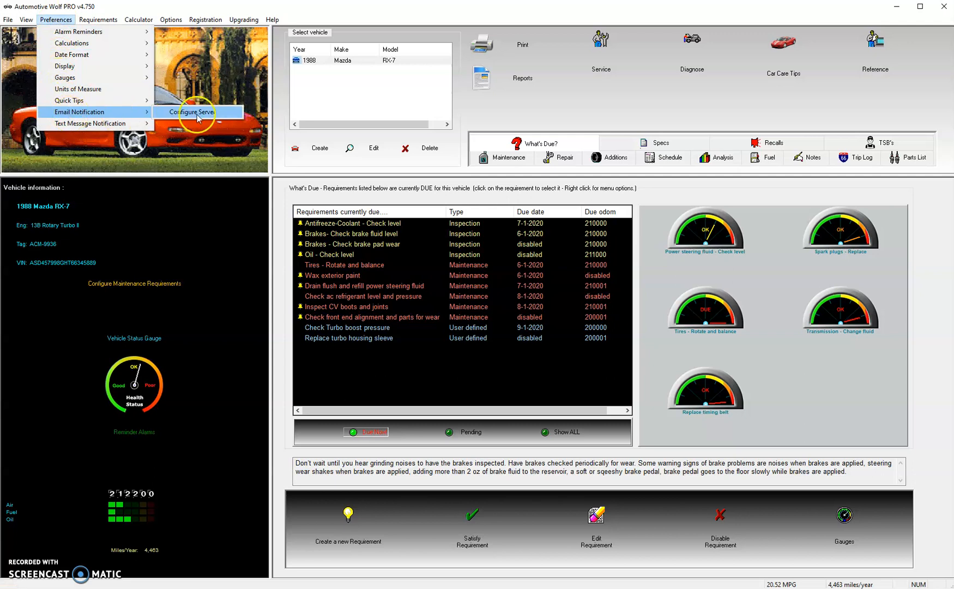
{"action": "left_click", "coordinate": [215, 113]}
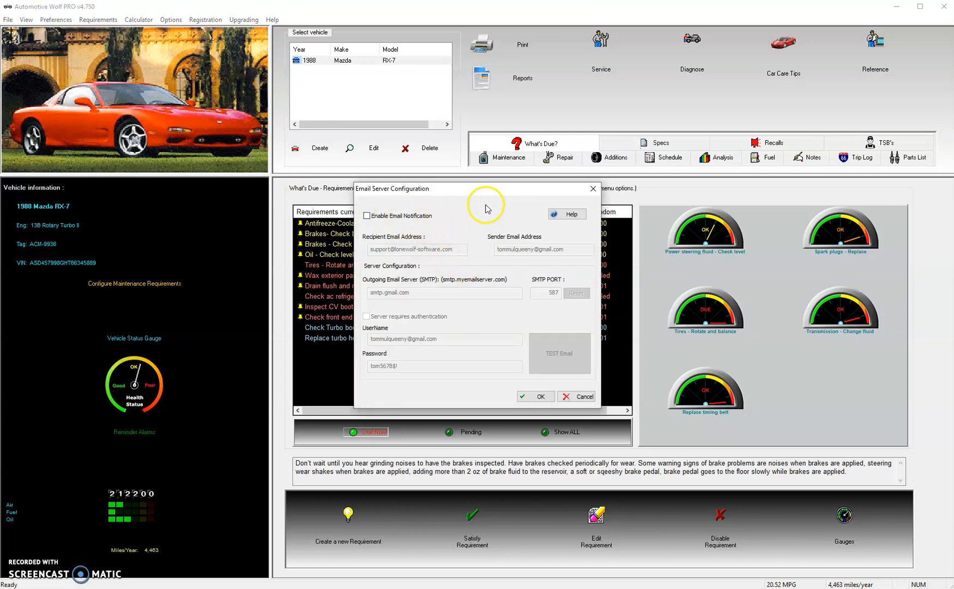
{"action": "left_click_drag", "start_coordinate": [459, 195], "coordinate": [479, 214]}
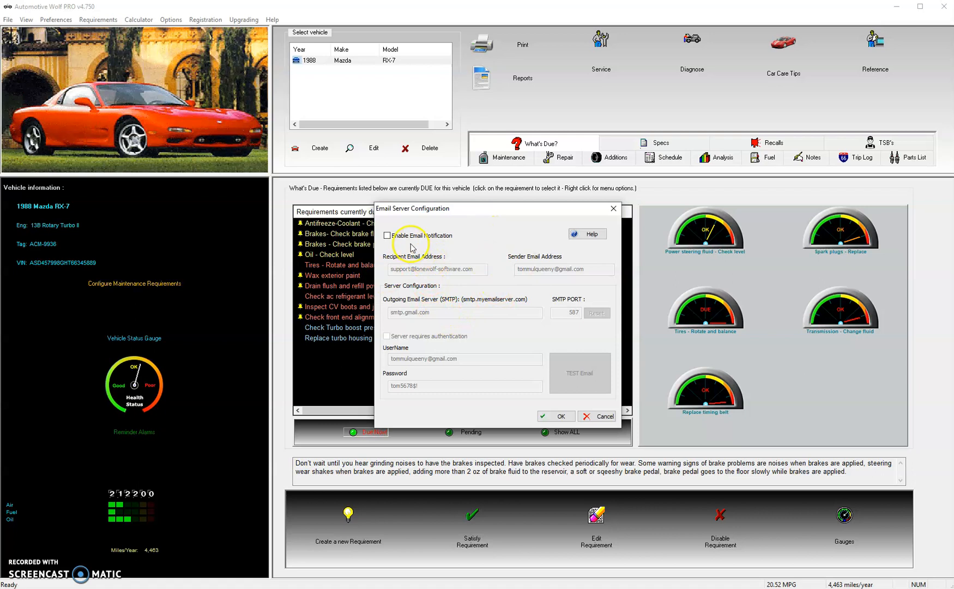
{"action": "left_click", "coordinate": [387, 235]}
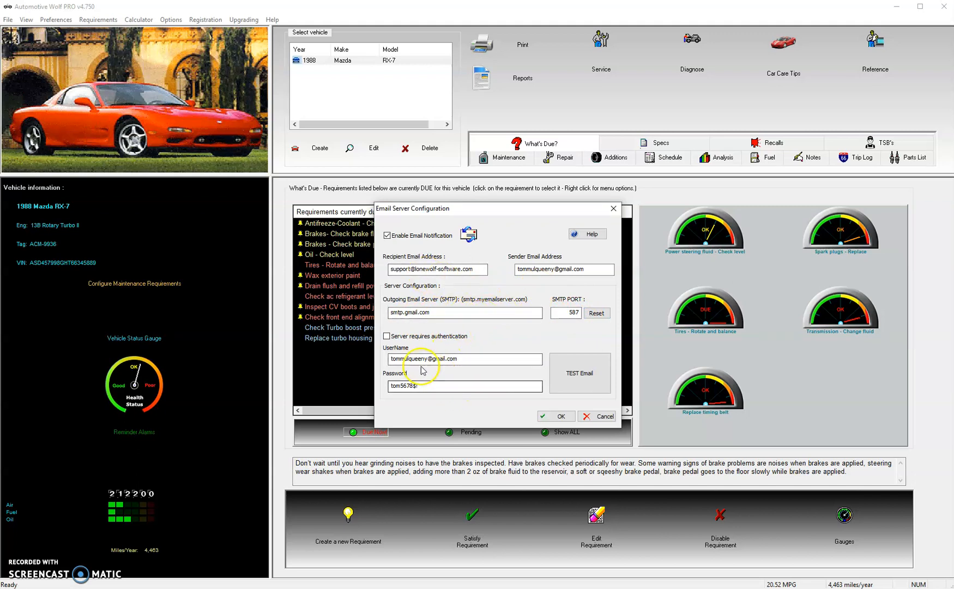
{"action": "left_click", "coordinate": [387, 336]}
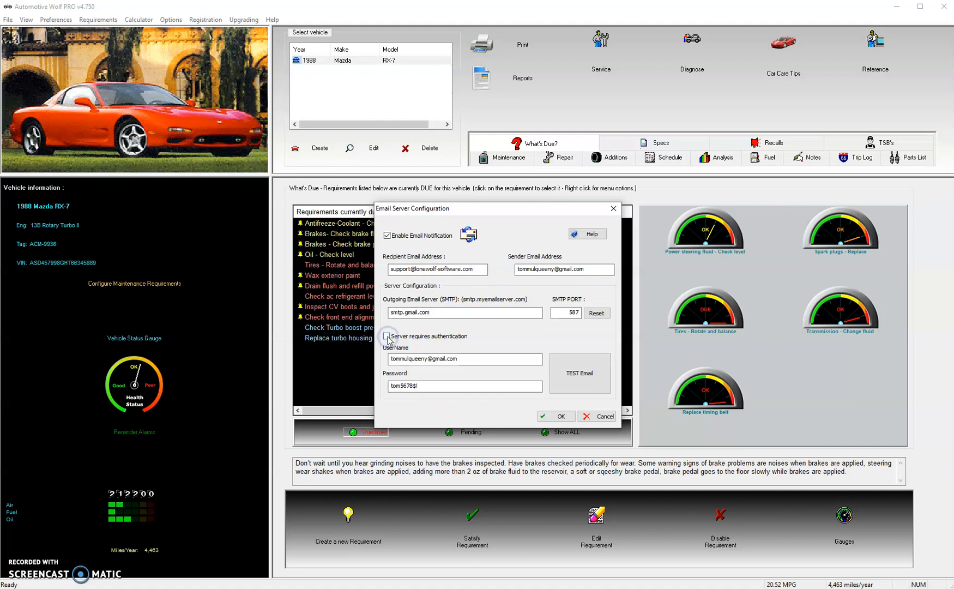
{"action": "left_click", "coordinate": [387, 335]}
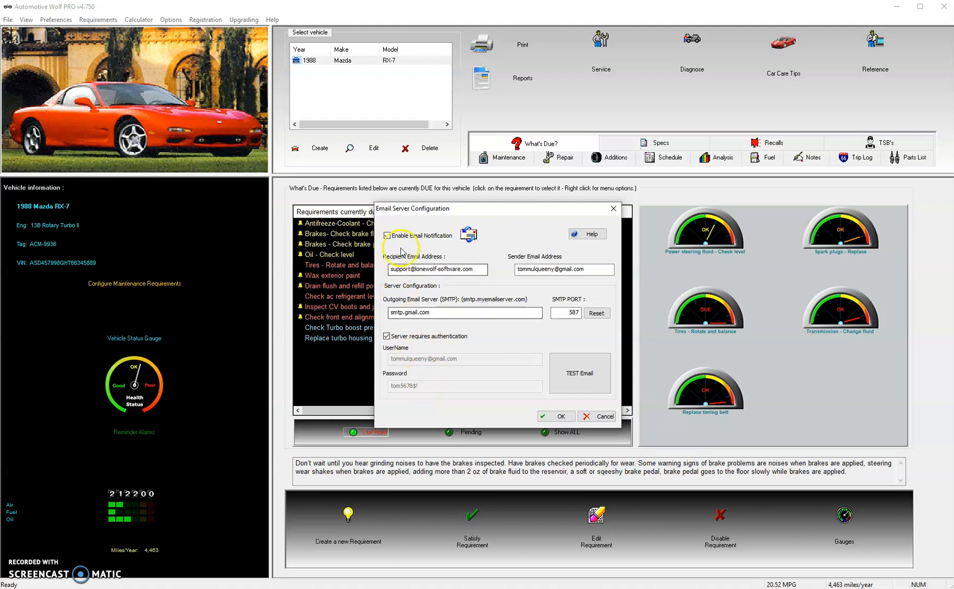
Send a test email with the configured server and save the email server configuration
{"action": "left_click", "coordinate": [579, 375]}
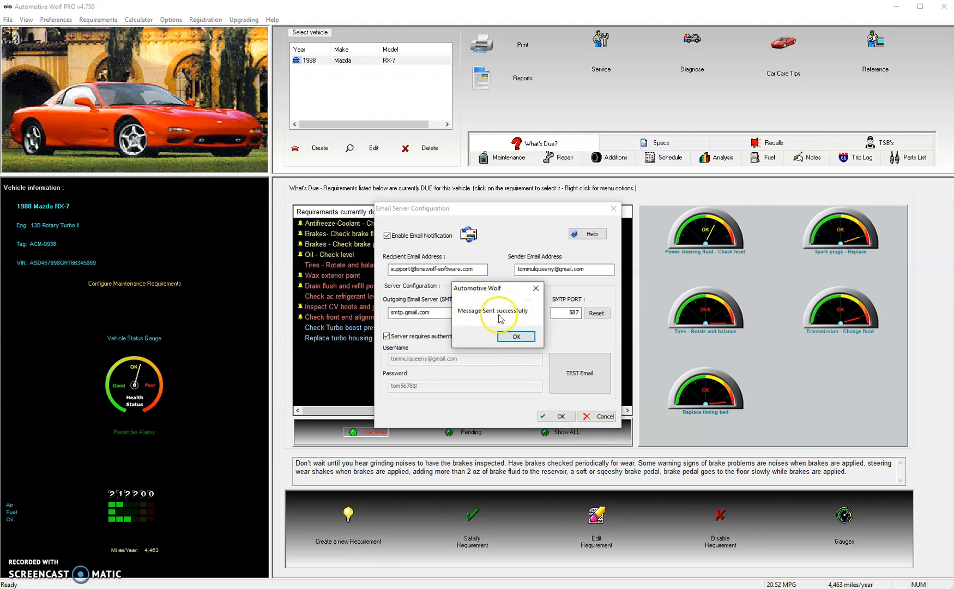
{"action": "left_click", "coordinate": [518, 337]}
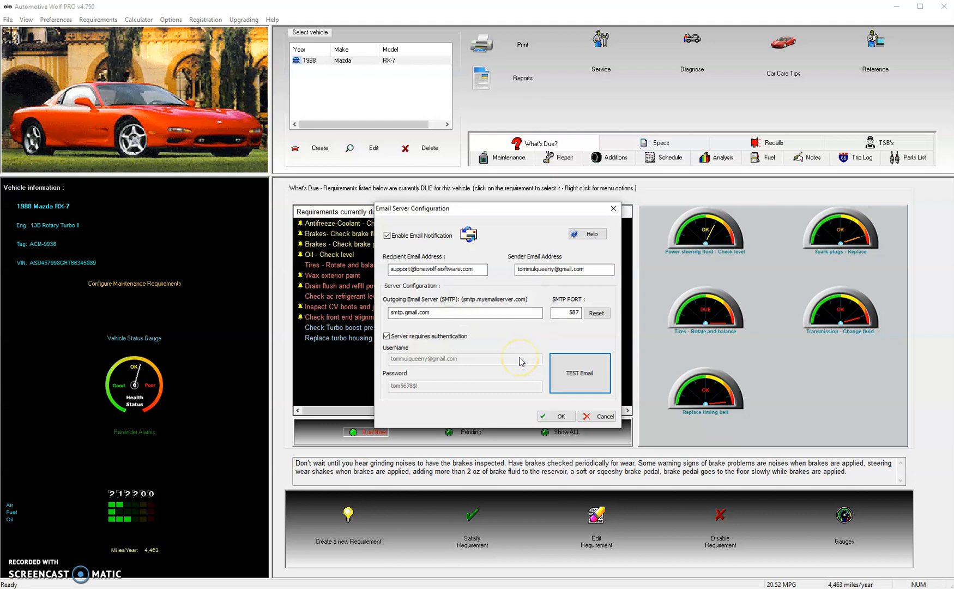
{"action": "left_click", "coordinate": [562, 418]}
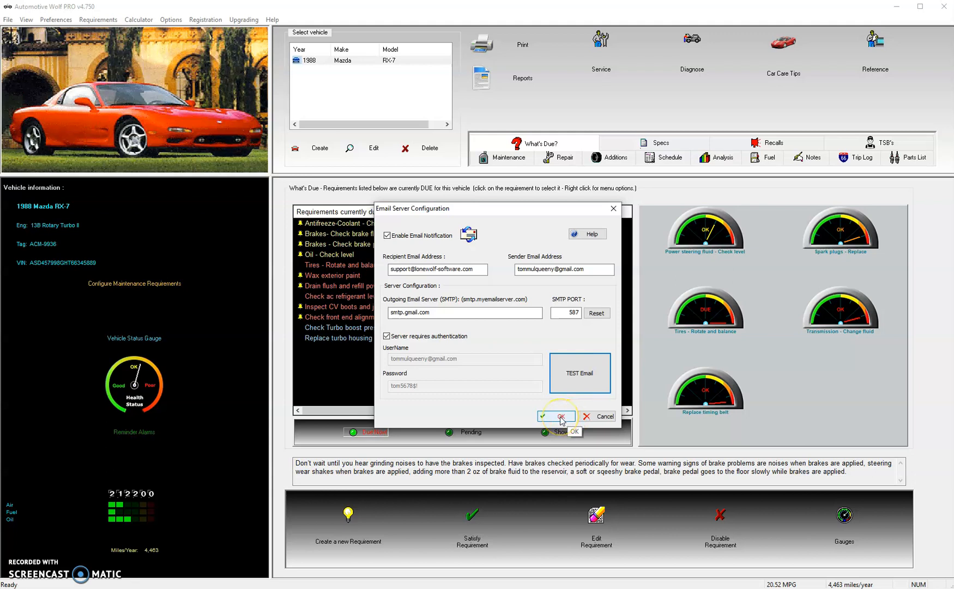
{"action": "left_click", "coordinate": [561, 417]}
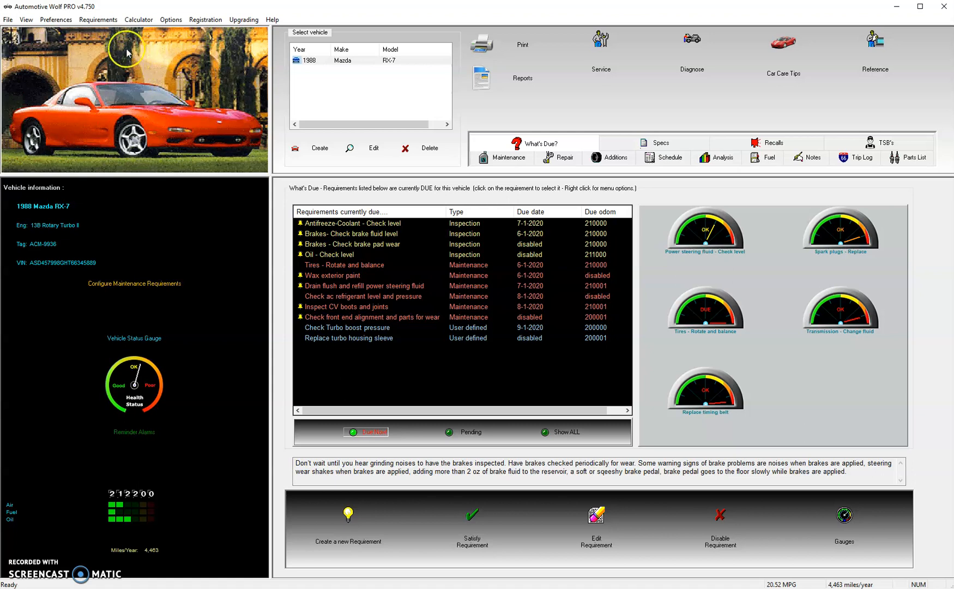
Enable text message notification in the SMS reminder configuration and check the linked email server configuration
{"action": "left_click", "coordinate": [56, 19]}
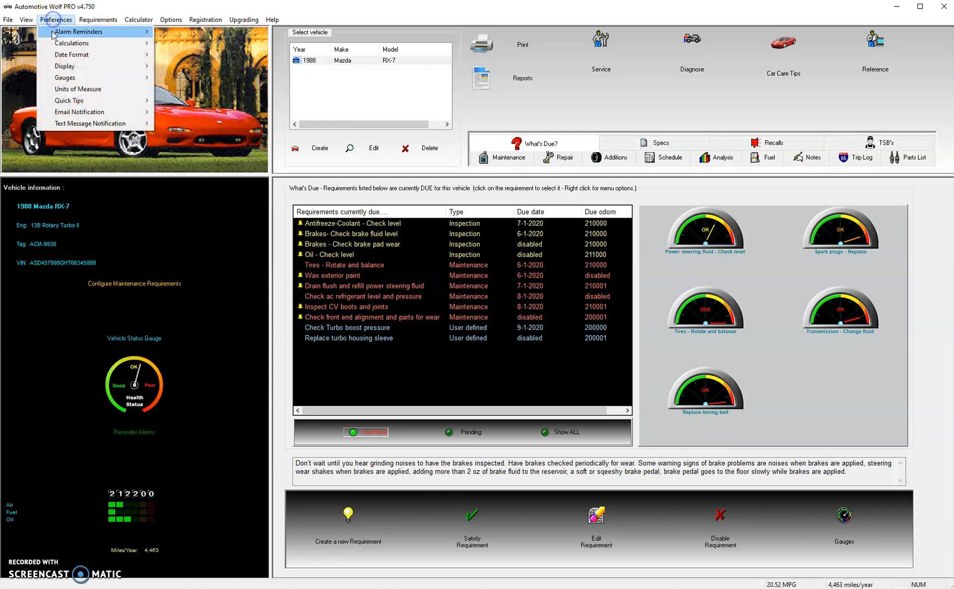
{"action": "mouse_move", "coordinate": [64, 130]}
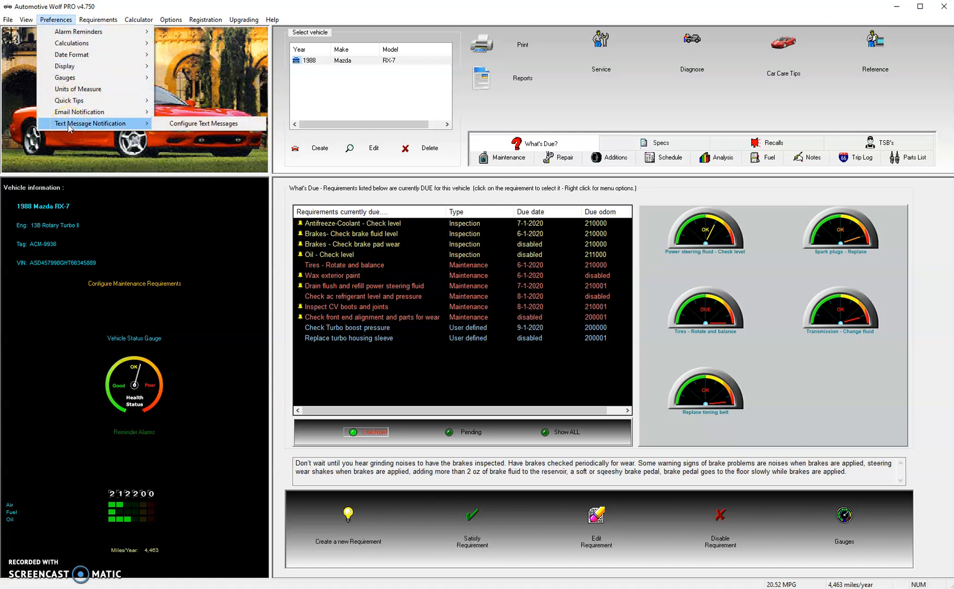
{"action": "left_click", "coordinate": [260, 123]}
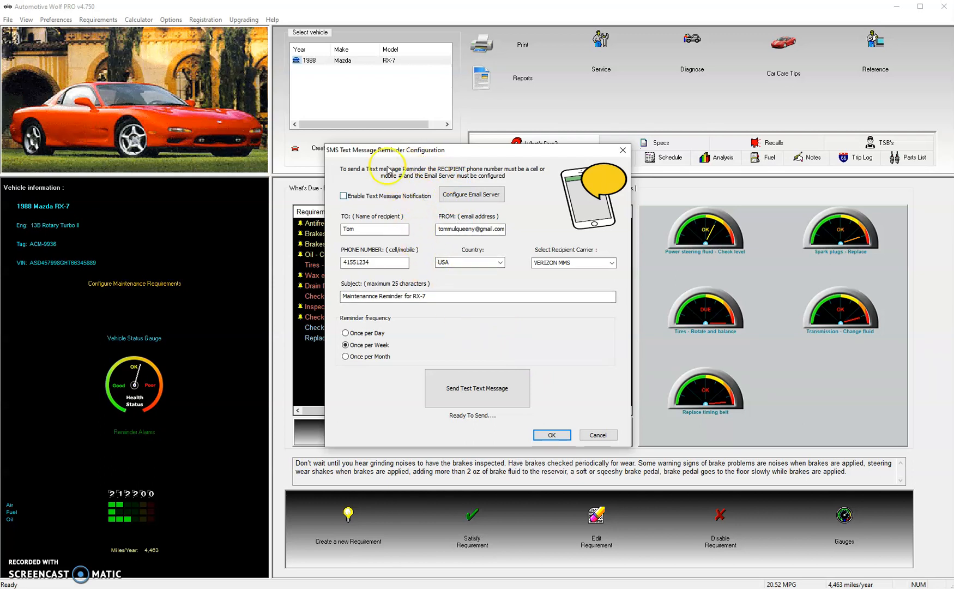
{"action": "left_click", "coordinate": [344, 196]}
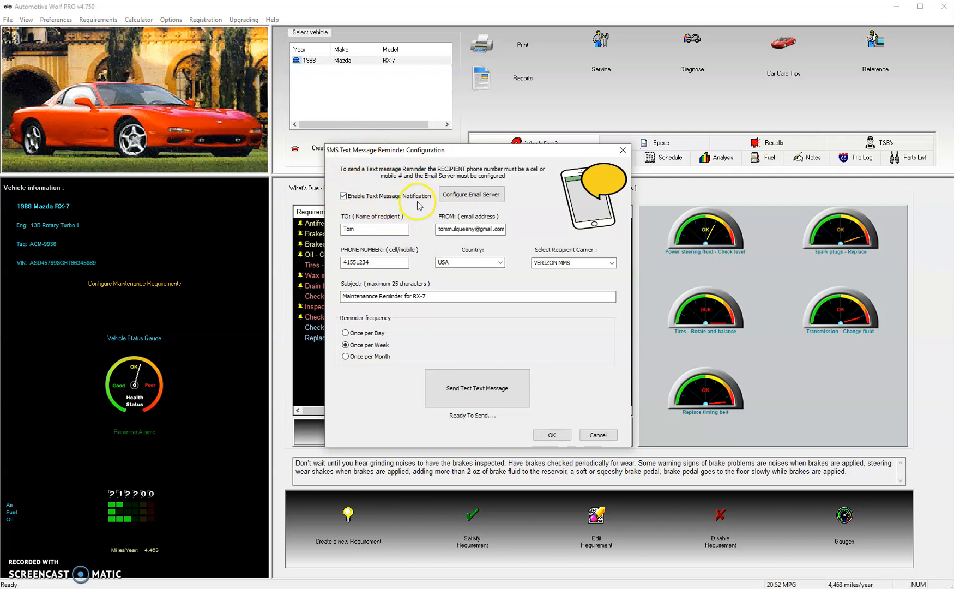
{"action": "left_click", "coordinate": [483, 199]}
{"action": "left_click", "coordinate": [546, 398]}
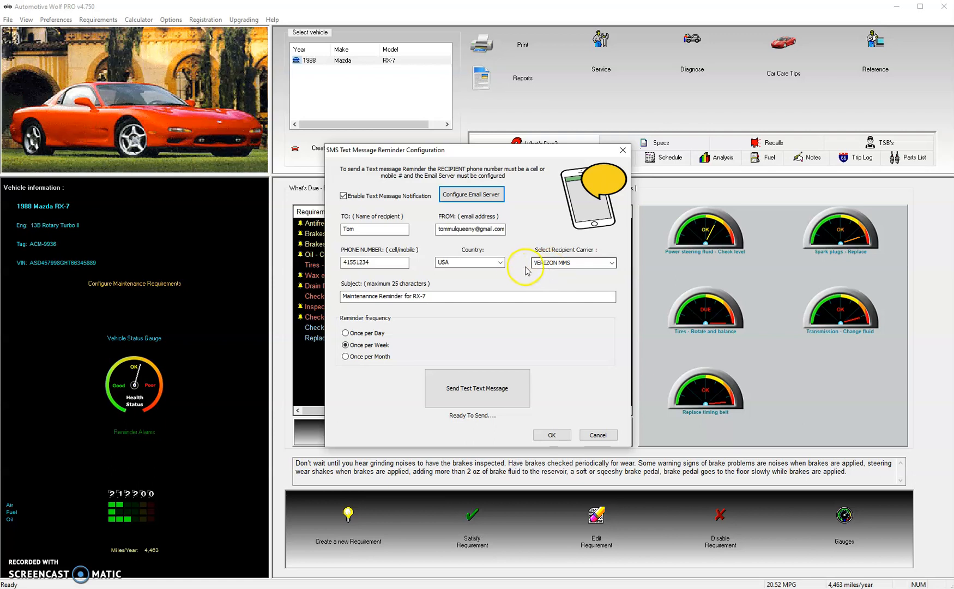
Select VERIZON MMS as the recipient's carrier and save the text message reminder configuration
{"action": "left_click", "coordinate": [611, 262]}
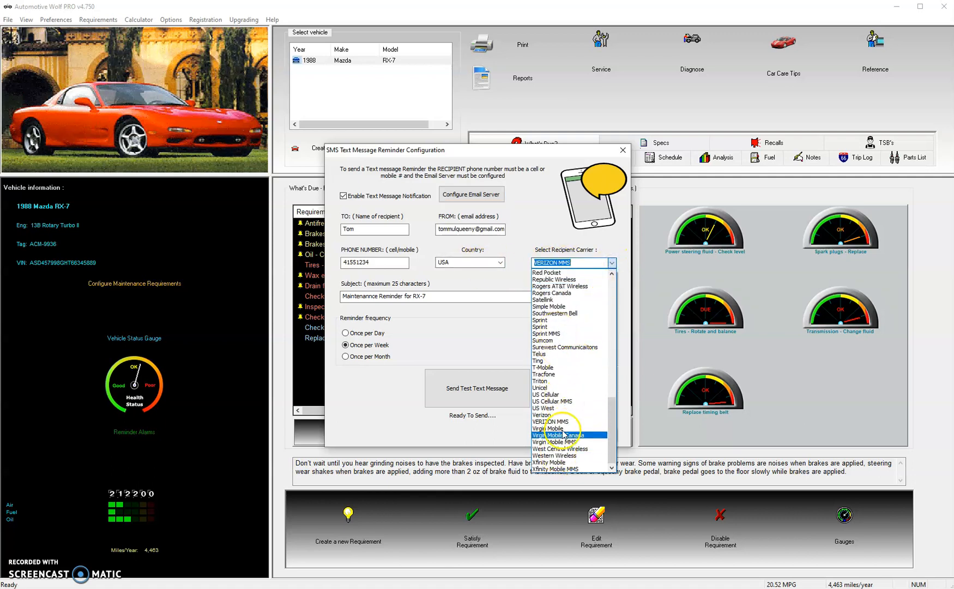
{"action": "left_click", "coordinate": [561, 421]}
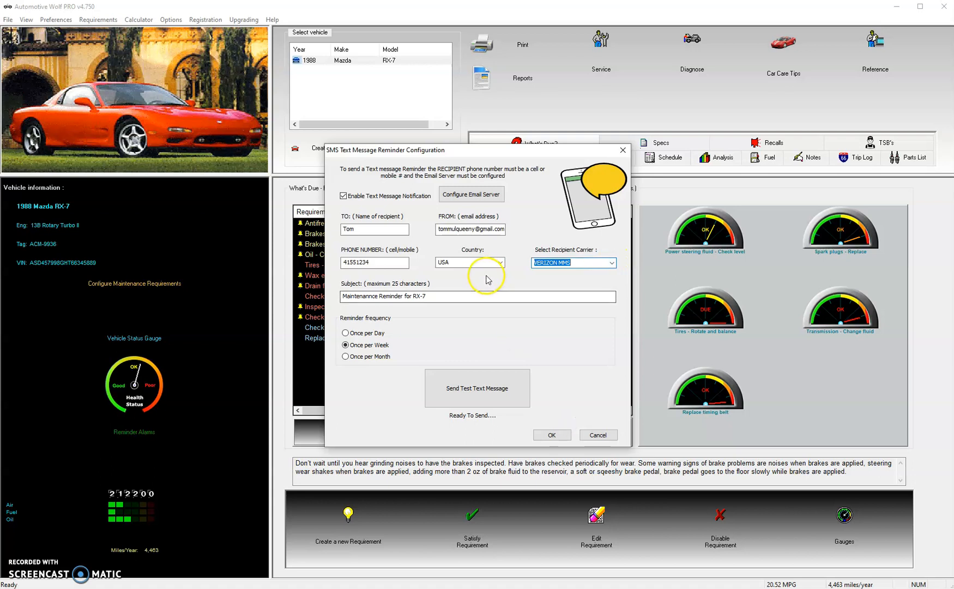
{"action": "left_click", "coordinate": [441, 297]}
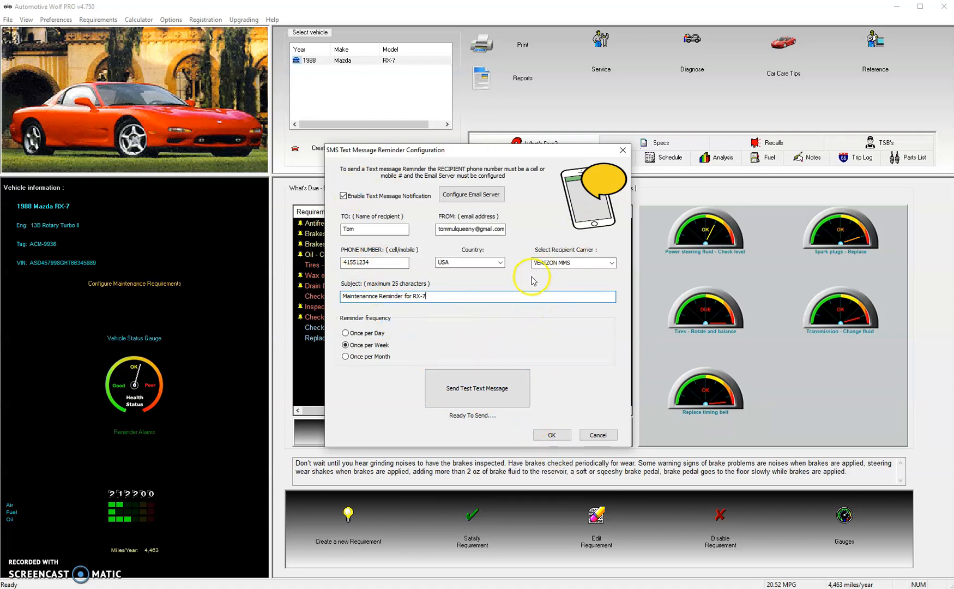
{"action": "left_click", "coordinate": [554, 436]}
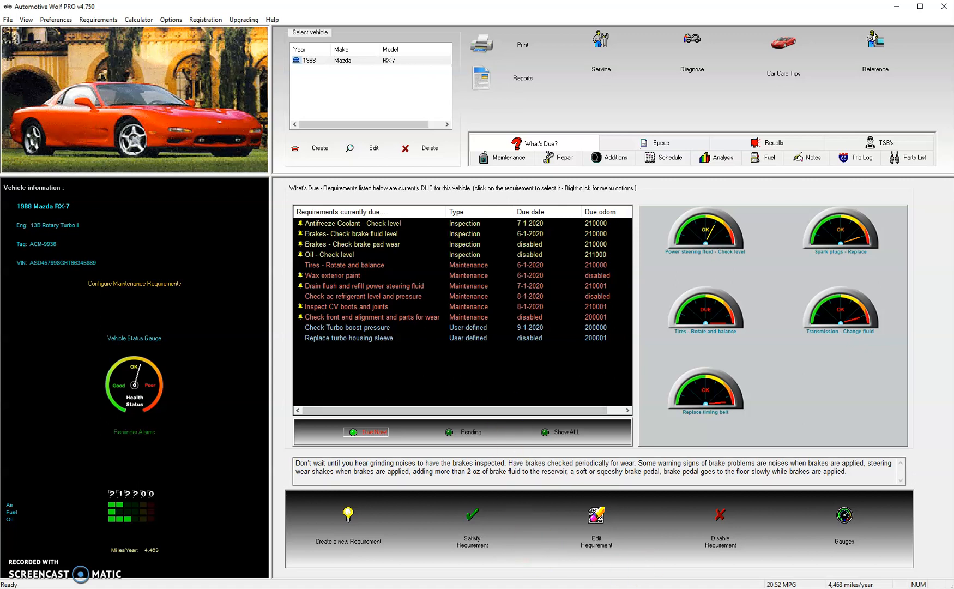
Switch to Gmail in the browser and open the Google Account settings from the full mail settings
{"action": "left_click", "coordinate": [894, 6]}
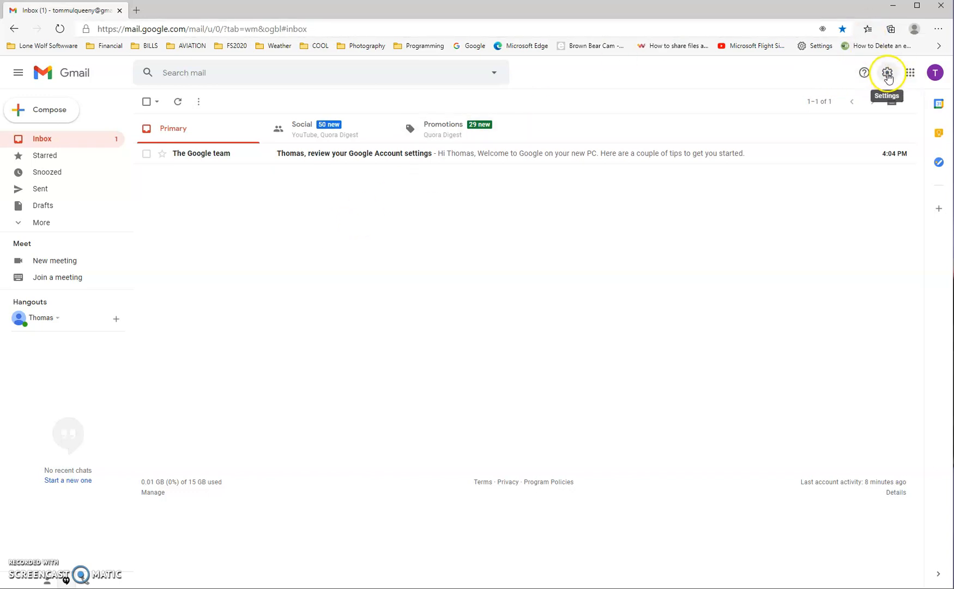
{"action": "left_click", "coordinate": [888, 74]}
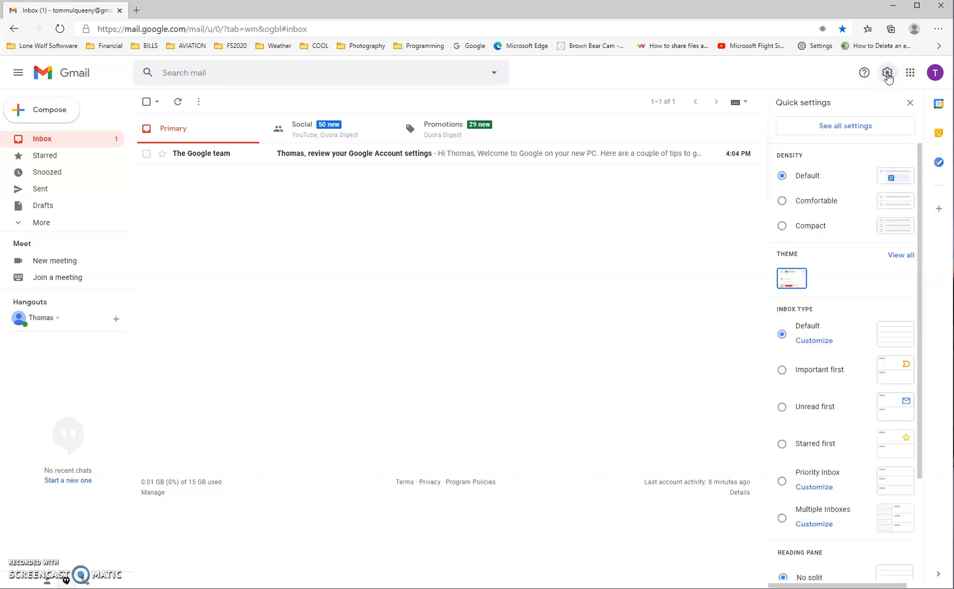
{"action": "left_click", "coordinate": [852, 131]}
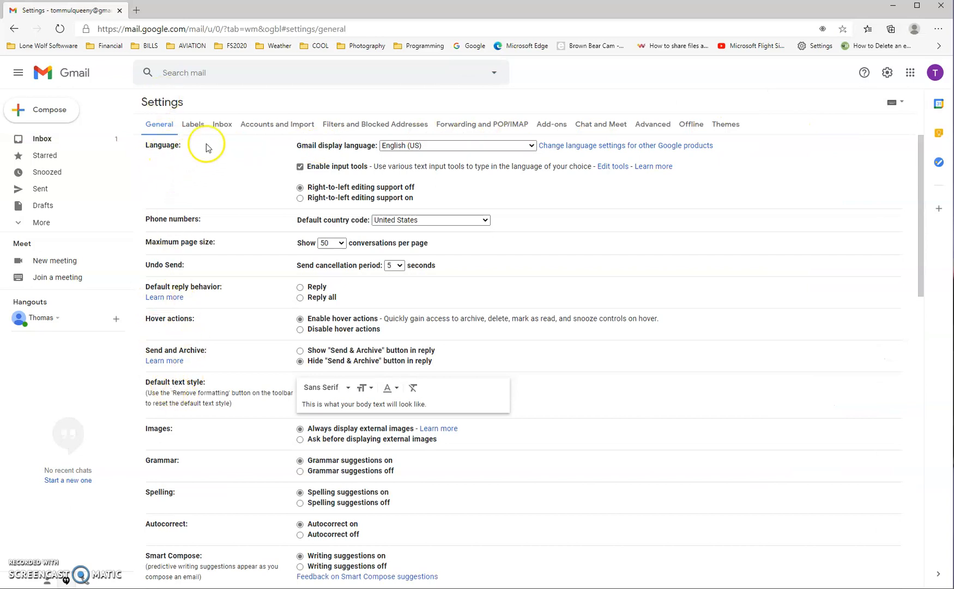
{"action": "left_click", "coordinate": [263, 125]}
{"action": "left_click", "coordinate": [344, 166]}
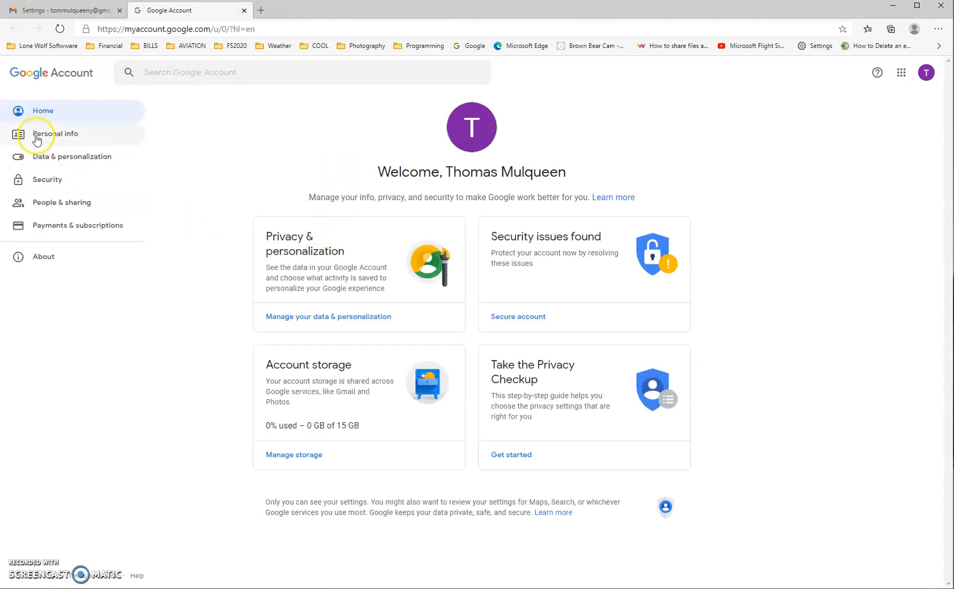
Examine the Less secure app access setting in the Google Account's security settings
{"action": "left_click", "coordinate": [37, 180]}
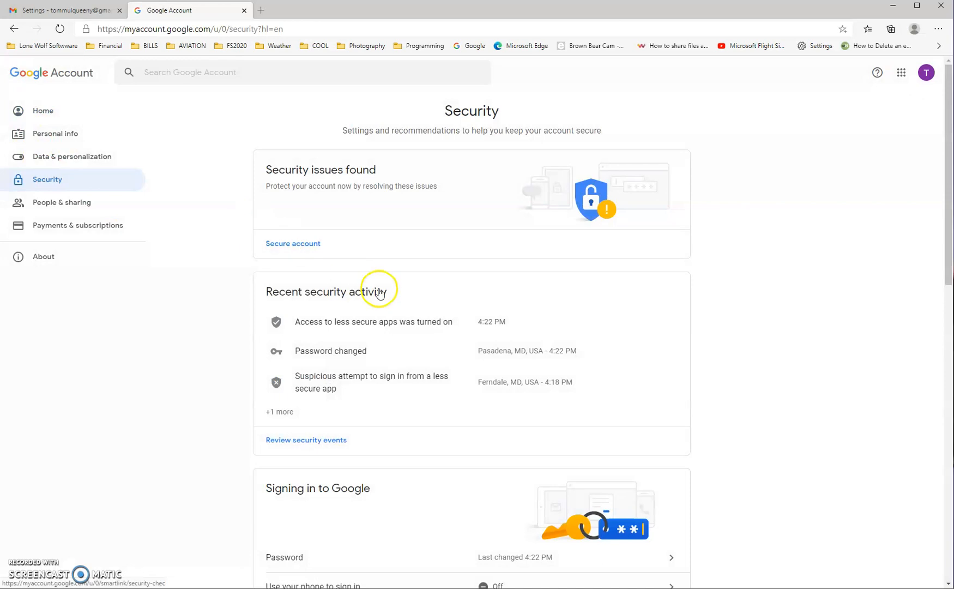
{"action": "scroll", "coordinate": [473, 318], "scroll_direction": "down", "scroll_amount": 3}
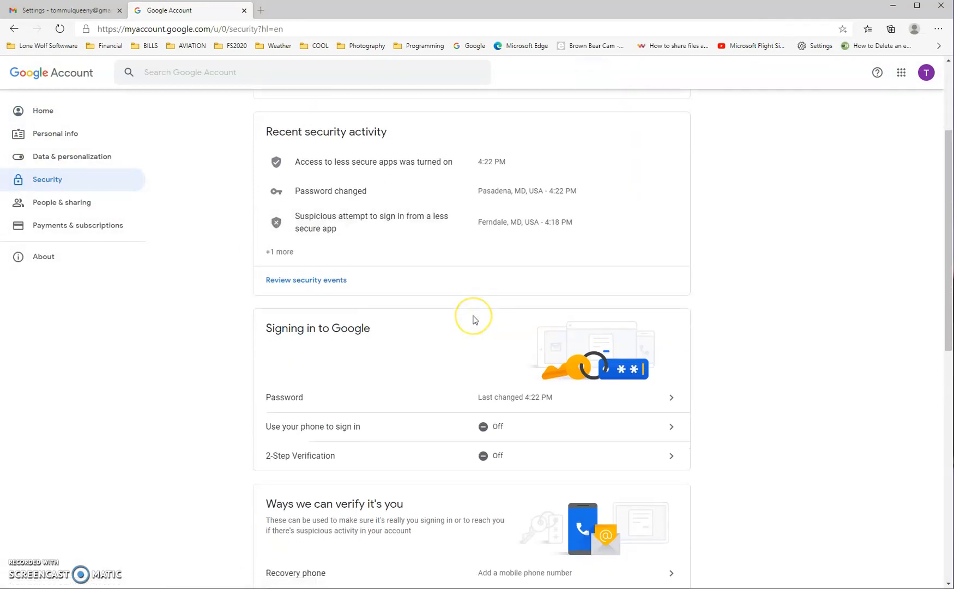
{"action": "scroll", "coordinate": [473, 319], "scroll_direction": "down", "scroll_amount": 5}
{"action": "scroll", "coordinate": [473, 319], "scroll_direction": "down", "scroll_amount": 3}
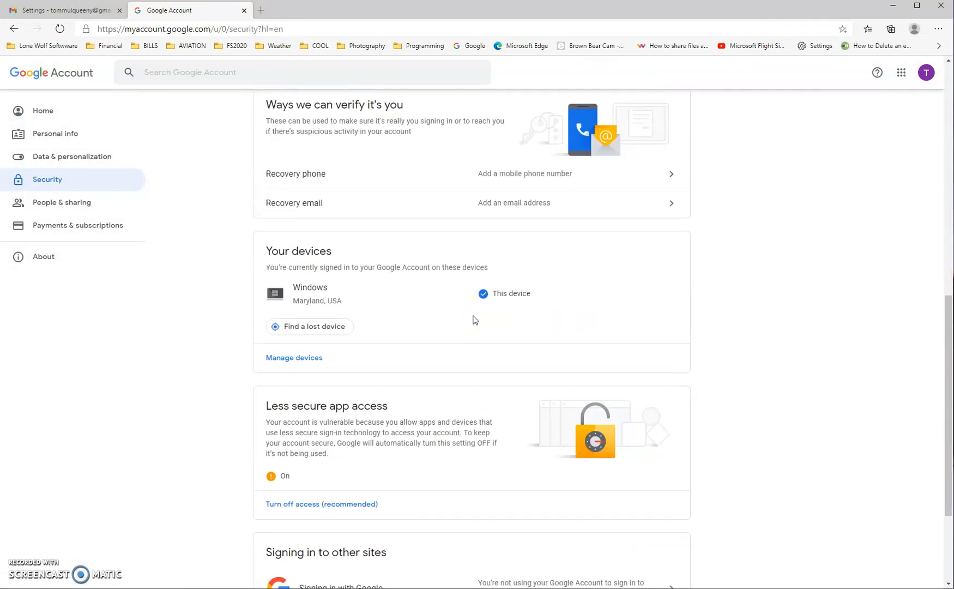
{"action": "scroll", "coordinate": [473, 320], "scroll_direction": "down", "scroll_amount": 3}
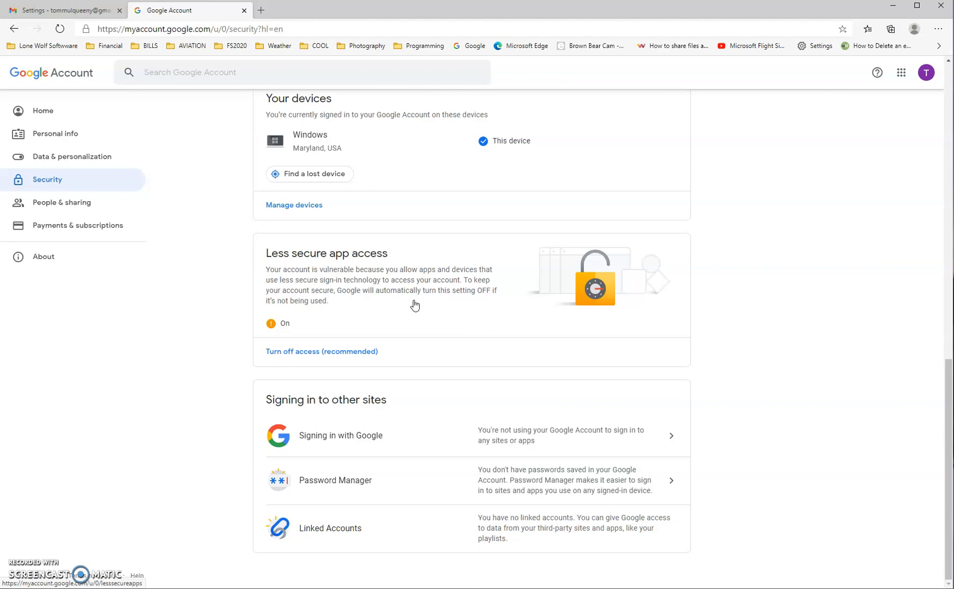
Switch to Automotive Wolf and set the reminder alarms to be checked on system bootup and program launch
{"action": "left_click", "coordinate": [282, 327]}
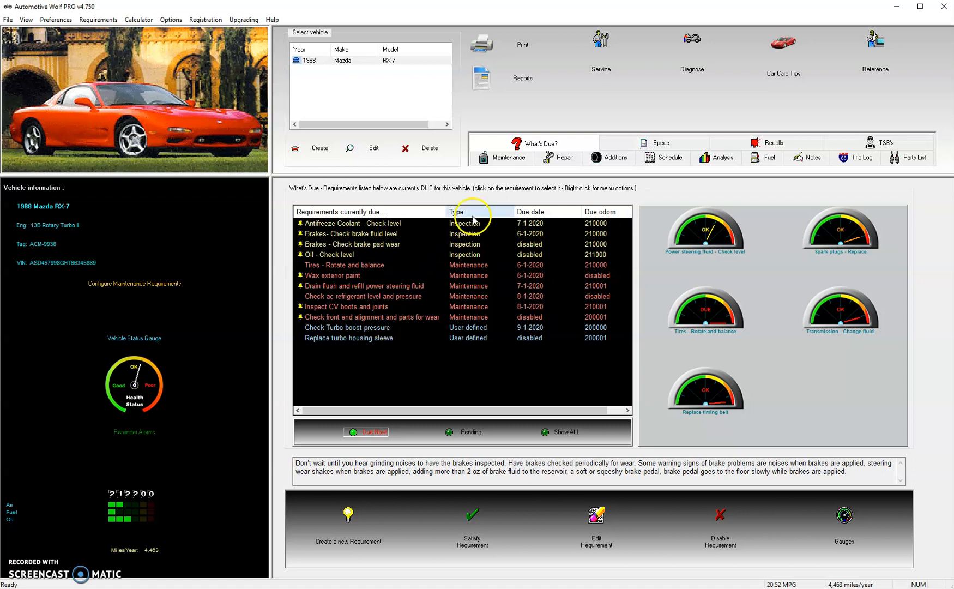
{"action": "left_click", "coordinate": [52, 21]}
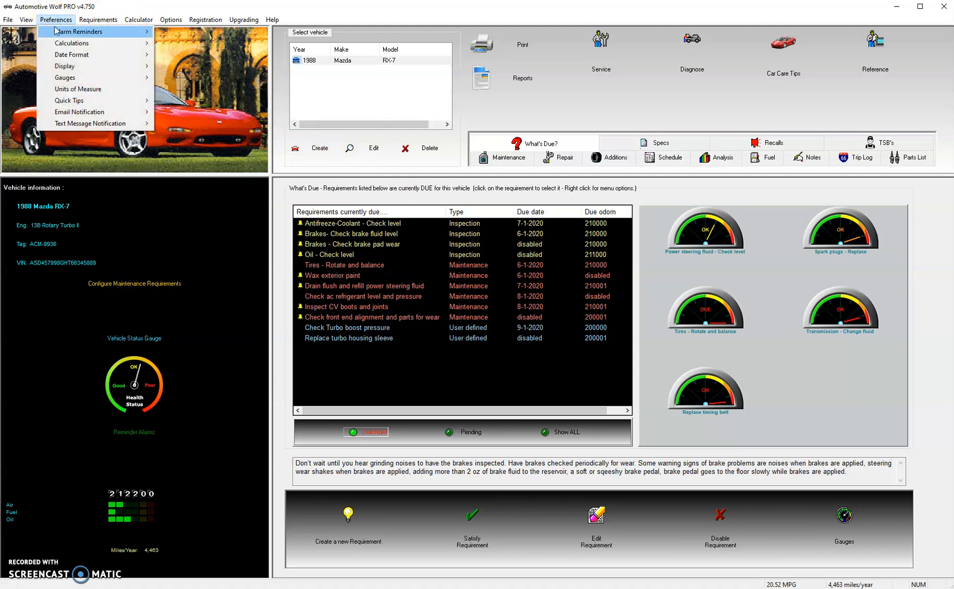
{"action": "mouse_move", "coordinate": [112, 33]}
{"action": "mouse_move", "coordinate": [216, 33]}
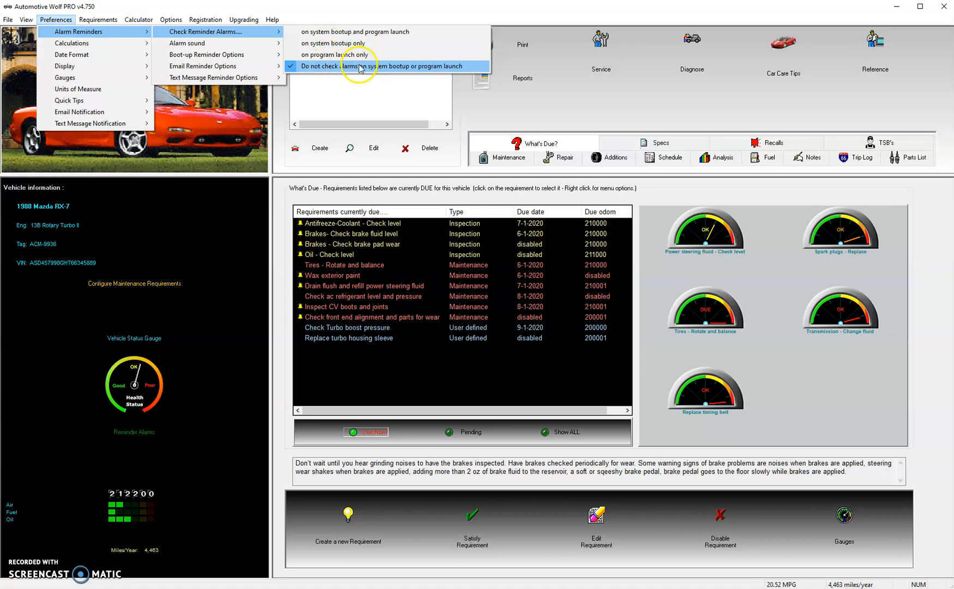
{"action": "left_click", "coordinate": [333, 33]}
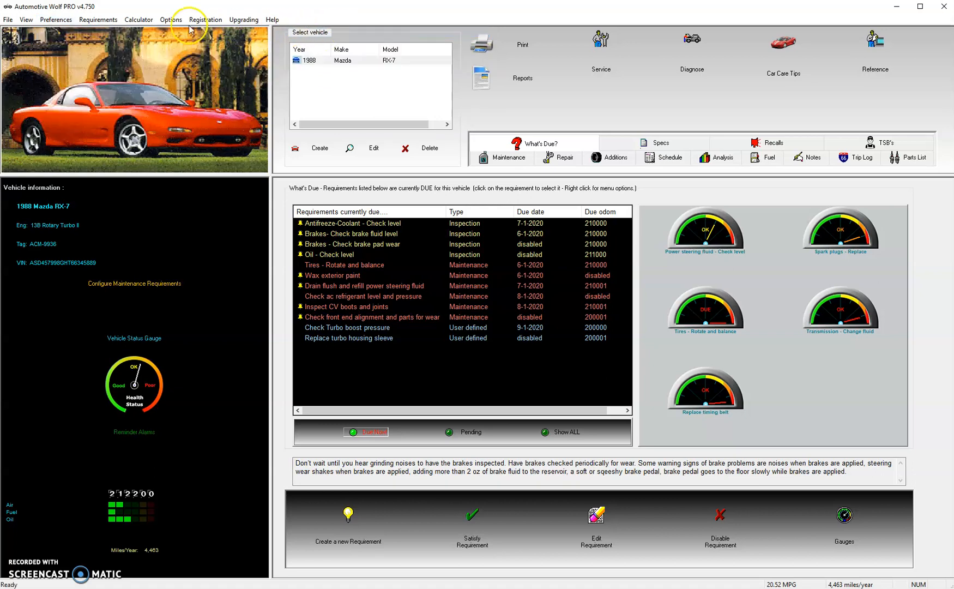
Examine the boot-up reminder options for screen display, email and text messages, plus the alarm check and text message reminder options
{"action": "left_click", "coordinate": [55, 20]}
{"action": "mouse_move", "coordinate": [65, 36]}
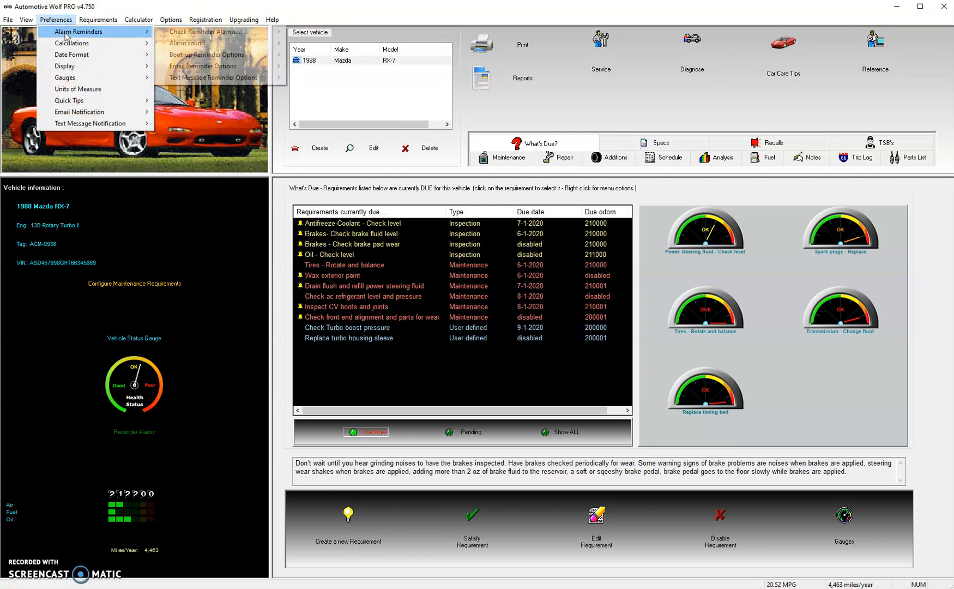
{"action": "left_click", "coordinate": [231, 31]}
{"action": "left_click", "coordinate": [214, 55]}
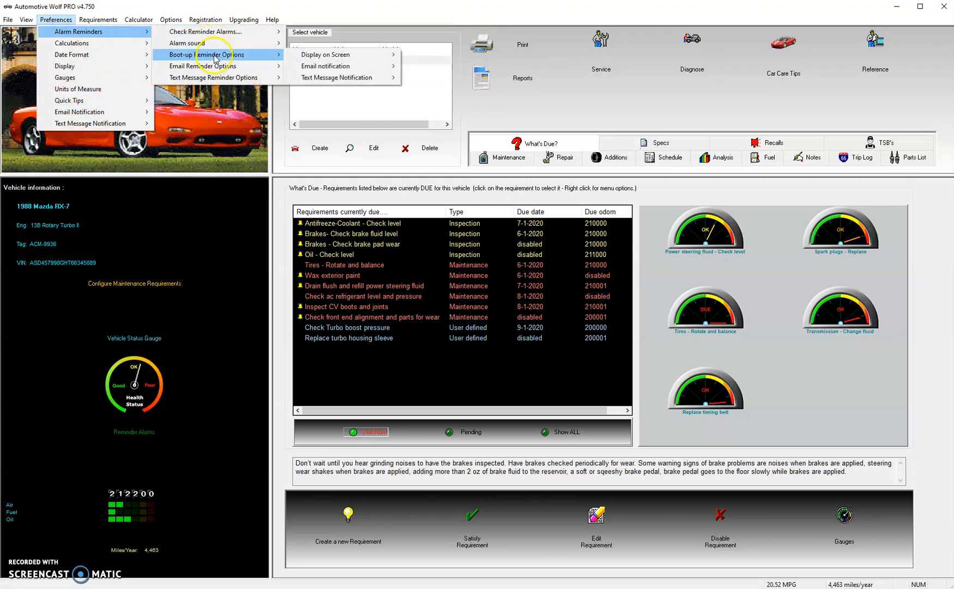
{"action": "mouse_move", "coordinate": [341, 56]}
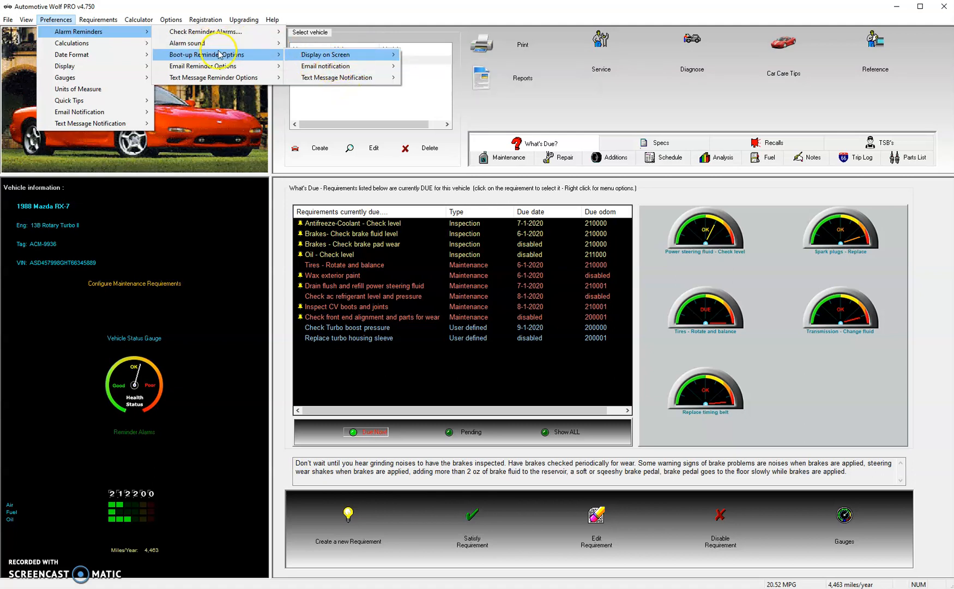
{"action": "mouse_move", "coordinate": [226, 56]}
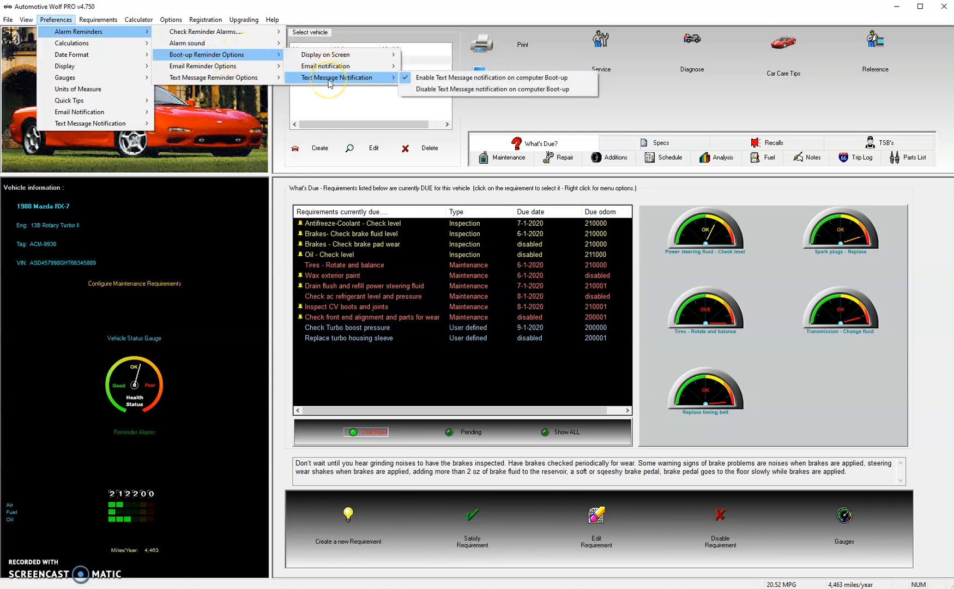
{"action": "left_click", "coordinate": [360, 66]}
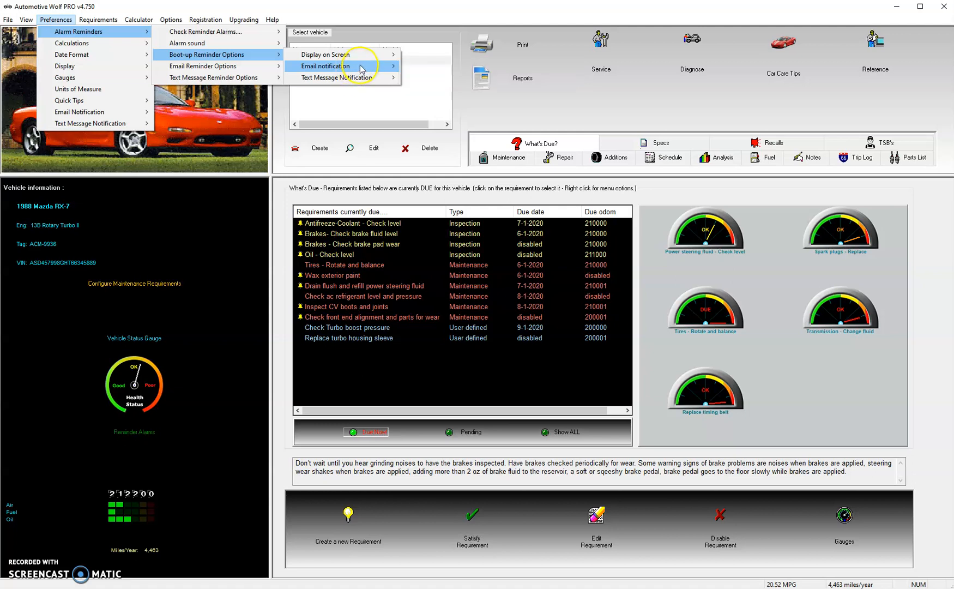
{"action": "mouse_move", "coordinate": [352, 77]}
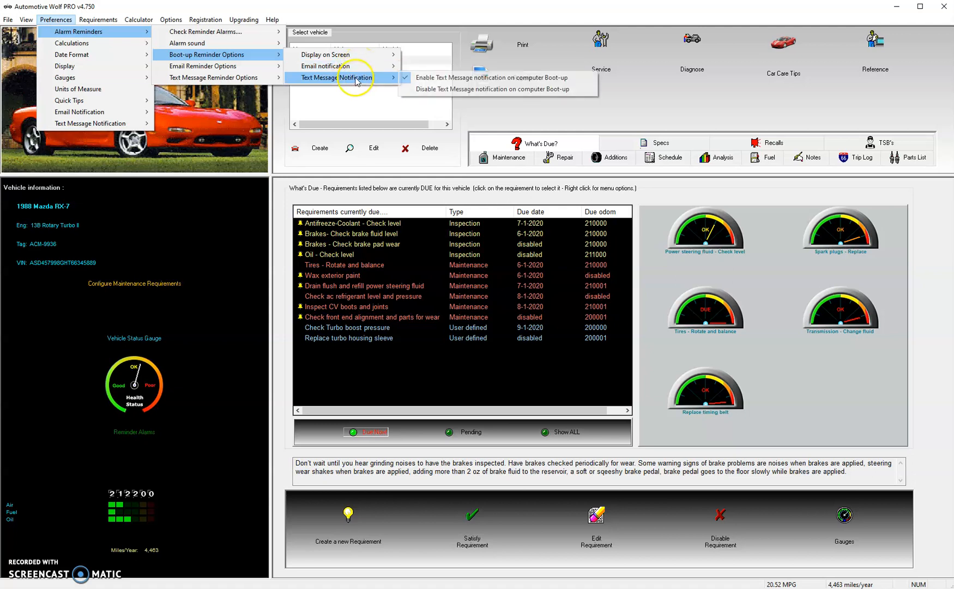
{"action": "left_click", "coordinate": [450, 88]}
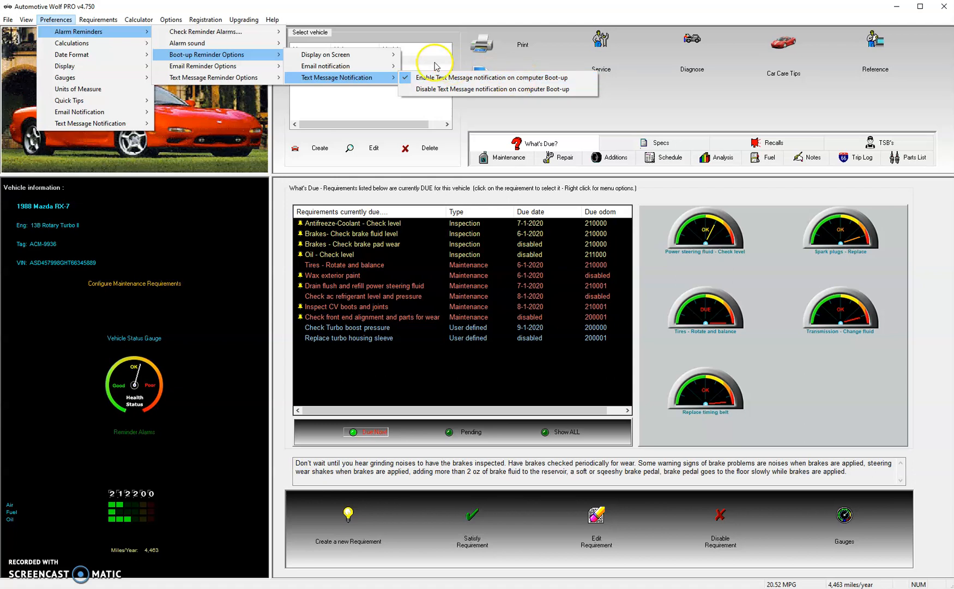
{"action": "mouse_move", "coordinate": [185, 56]}
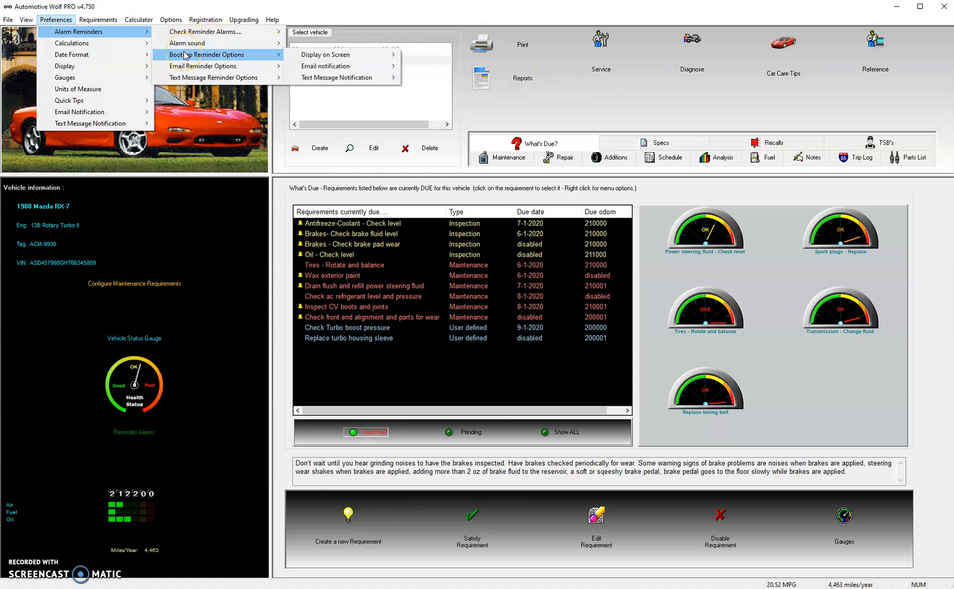
{"action": "mouse_move", "coordinate": [207, 33]}
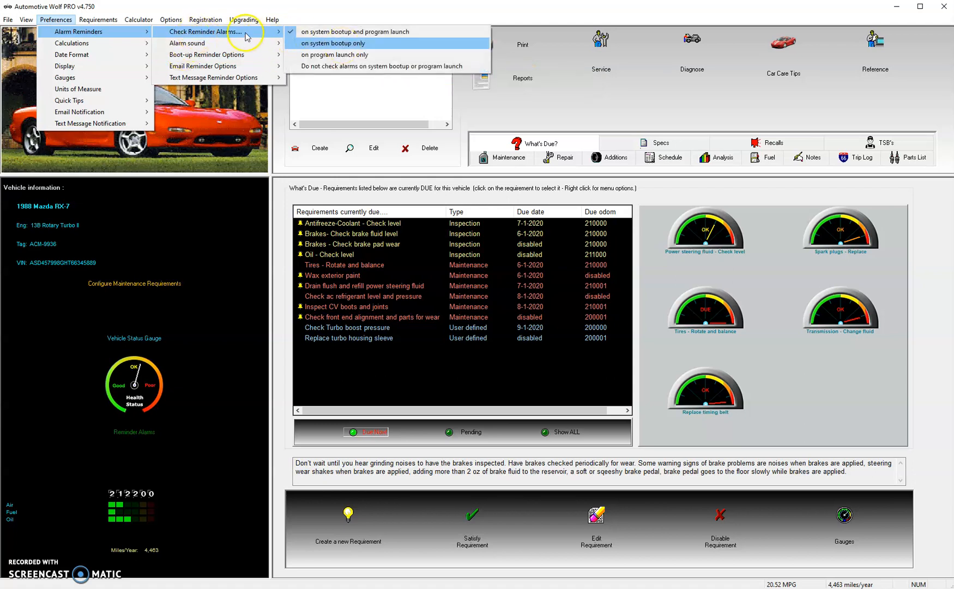
{"action": "mouse_move", "coordinate": [236, 55]}
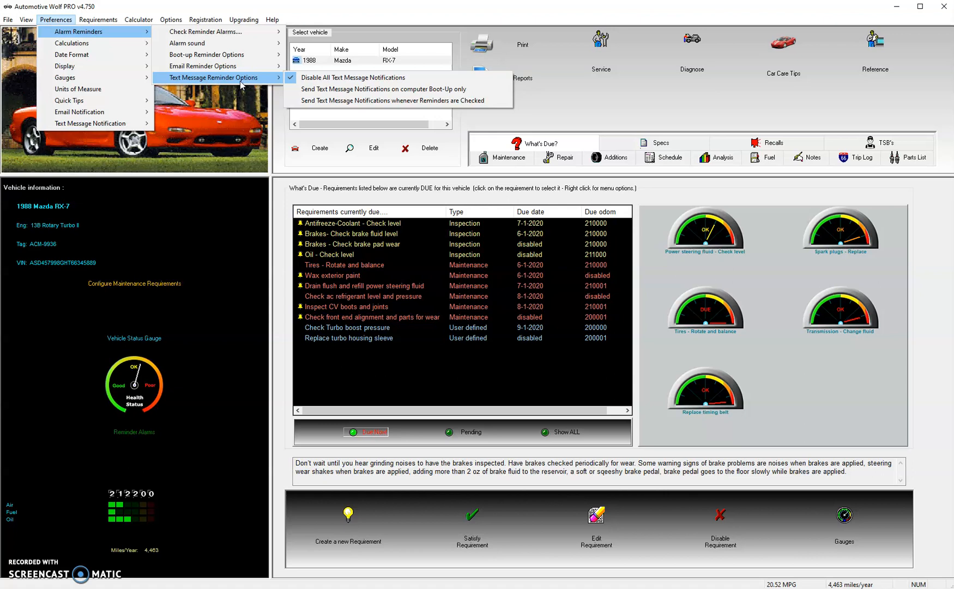
{"action": "left_click", "coordinate": [244, 19]}
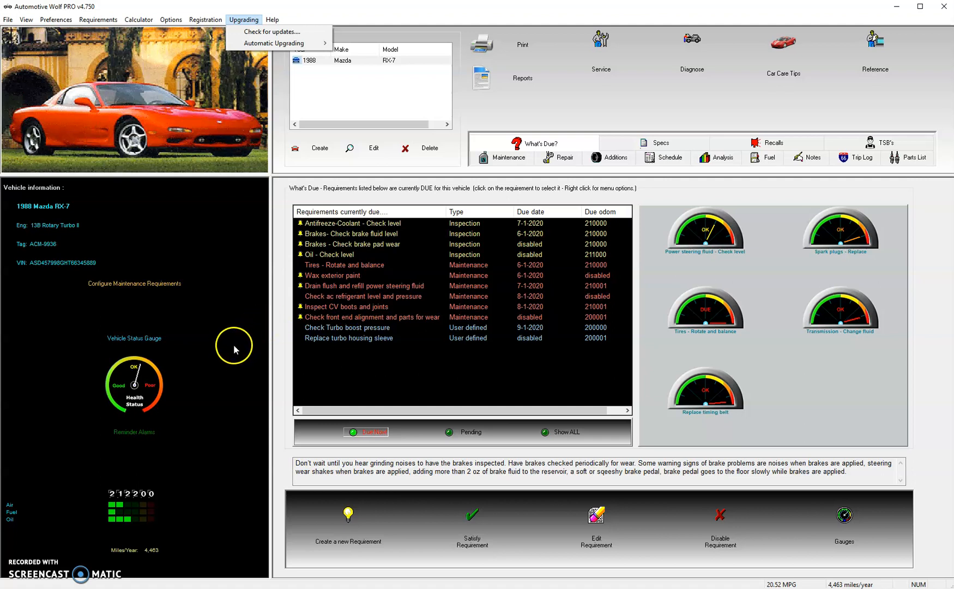
{"action": "left_click", "coordinate": [56, 20]}
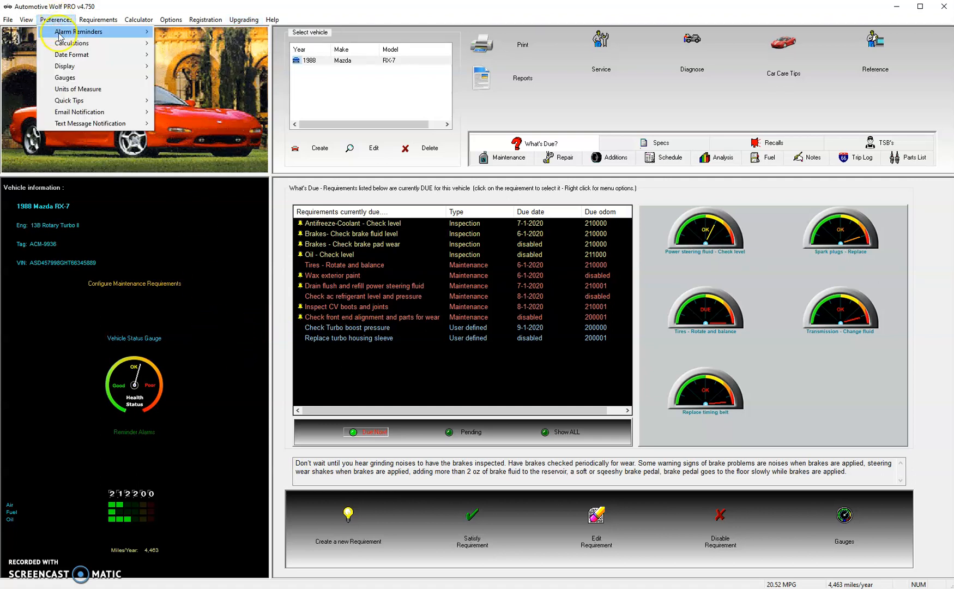
{"action": "mouse_move", "coordinate": [137, 32]}
{"action": "mouse_move", "coordinate": [87, 48]}
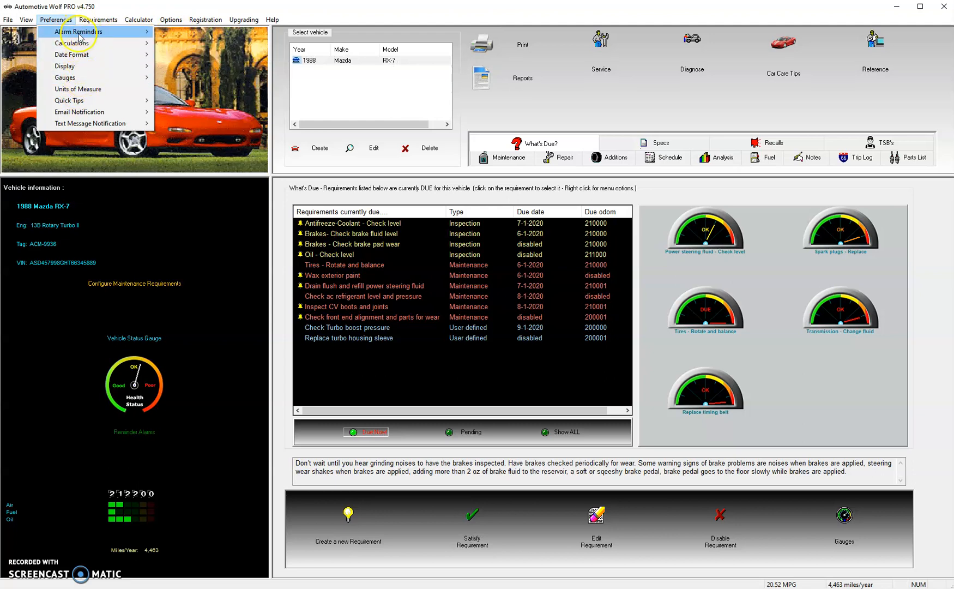